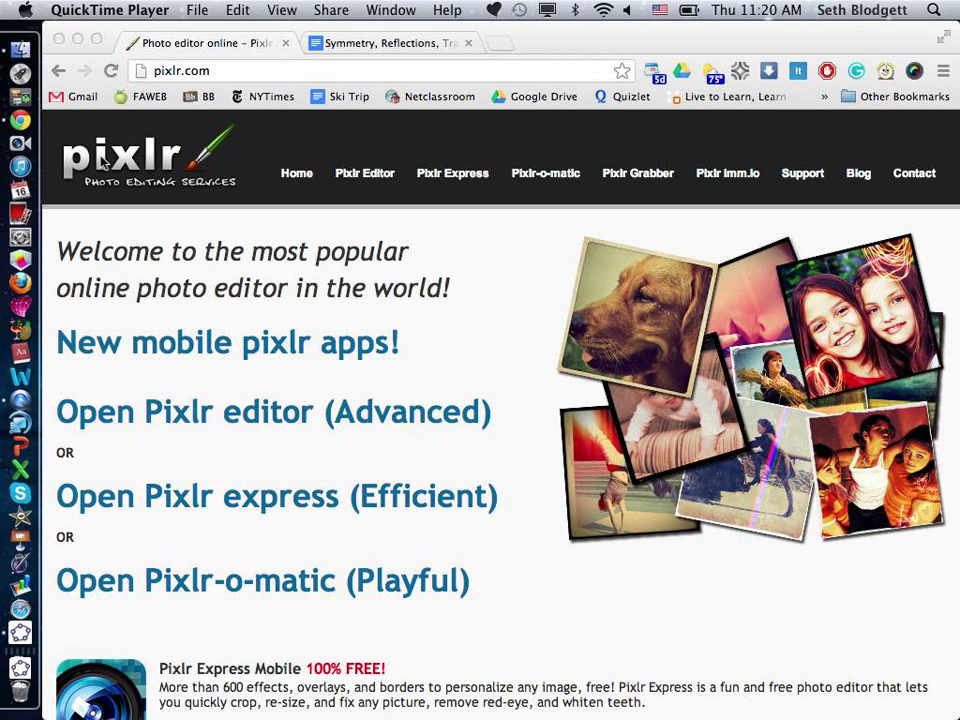
- Launch Pixlr Editor from the Pixlr site and open the Seattle_Washington_Cityscape_Photography image stored on the Desktop
left_click(362, 177)
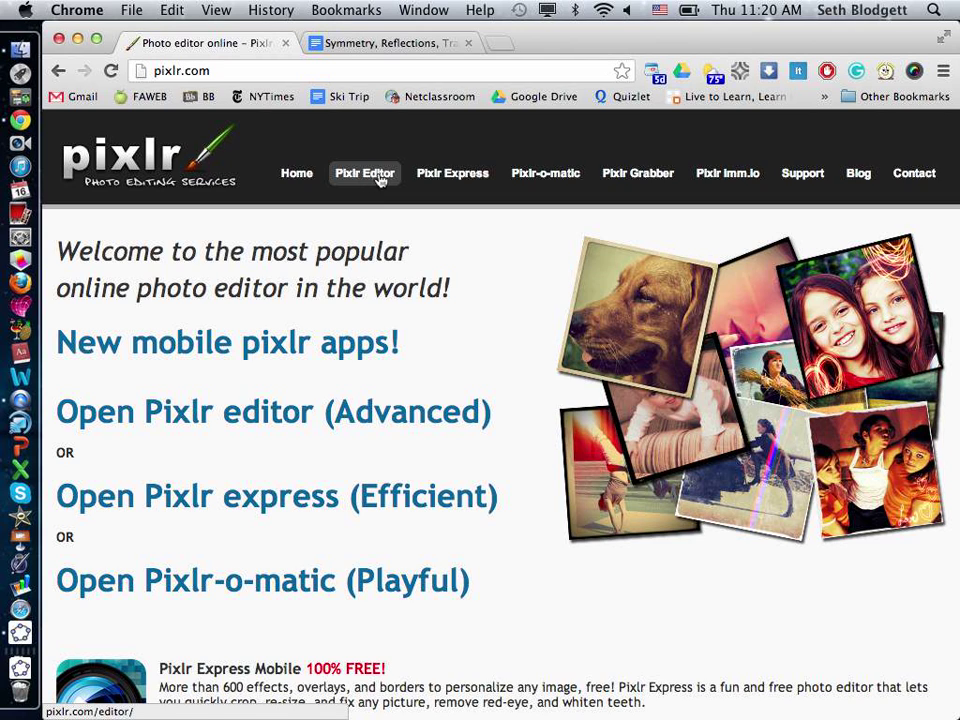
left_click(366, 179)
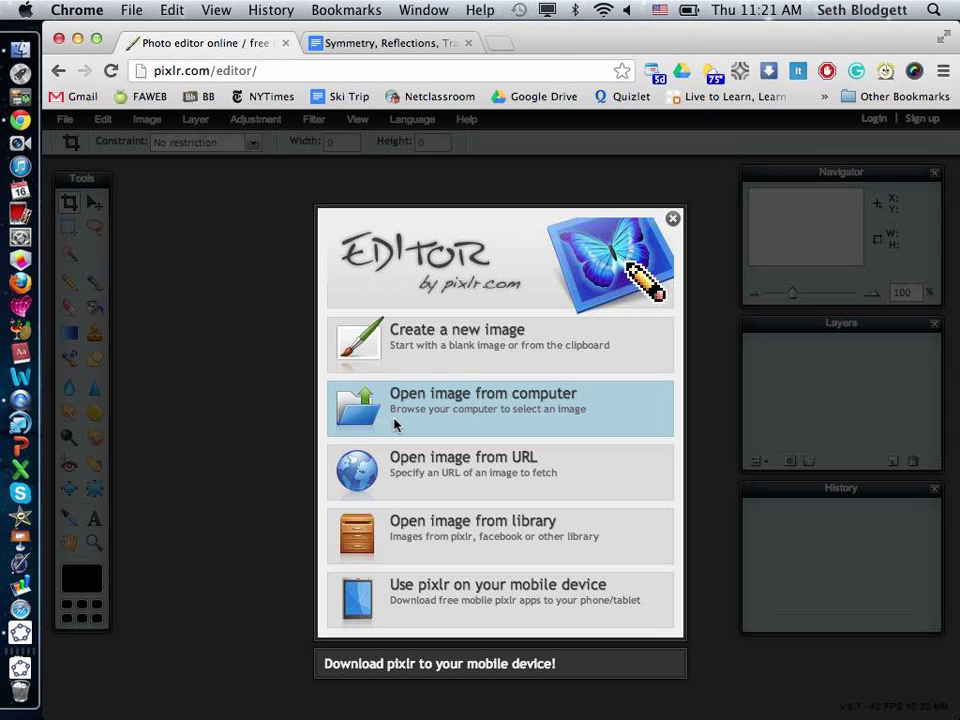
left_click(482, 403)
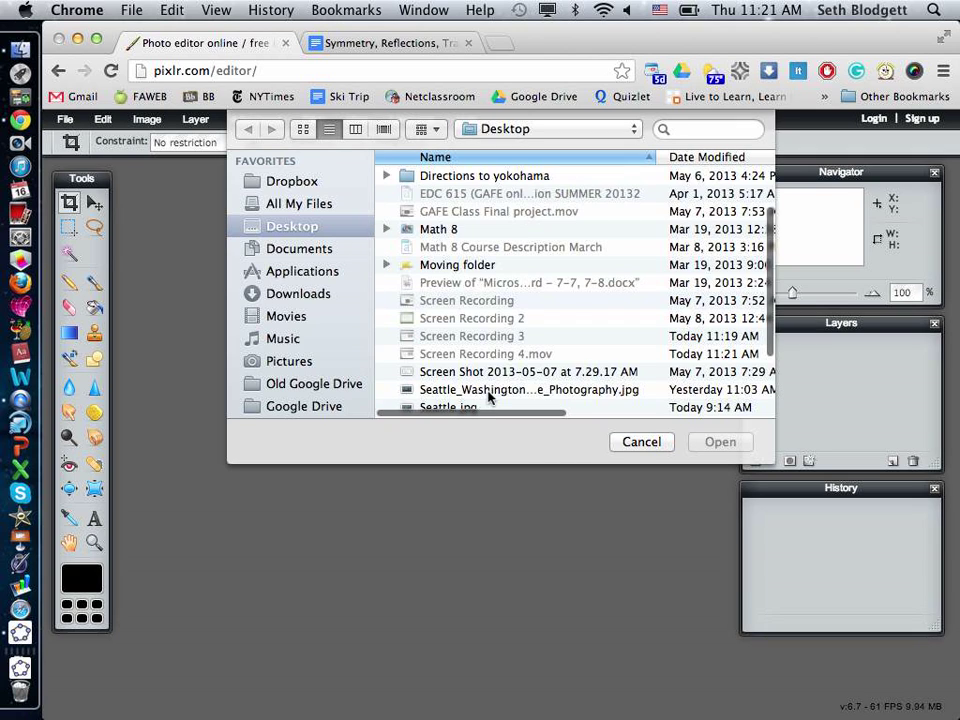
left_click(500, 391)
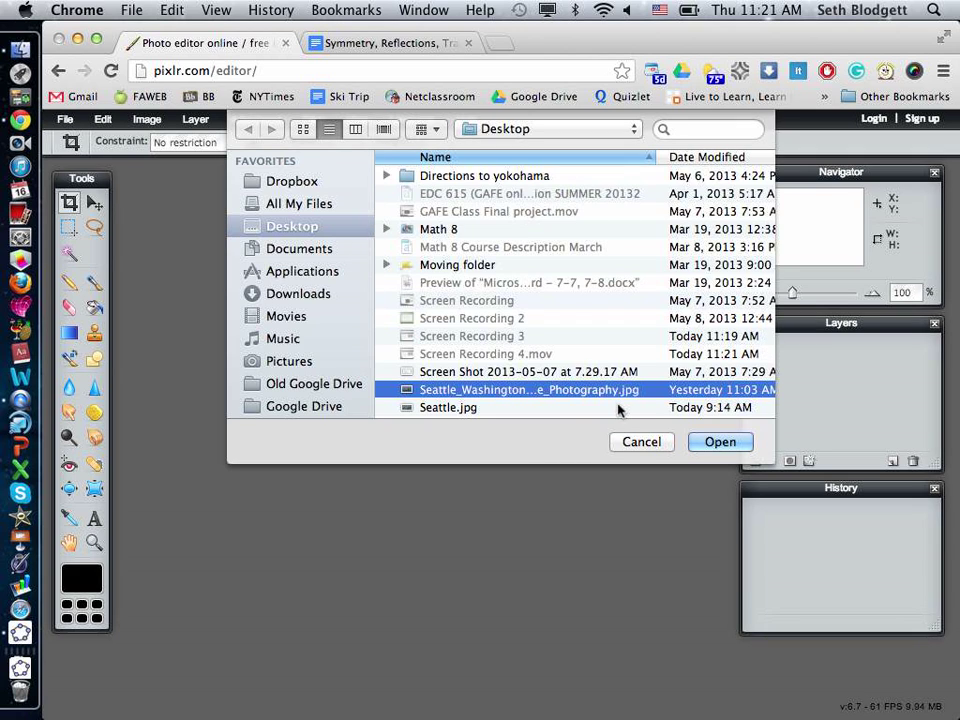
left_click(717, 443)
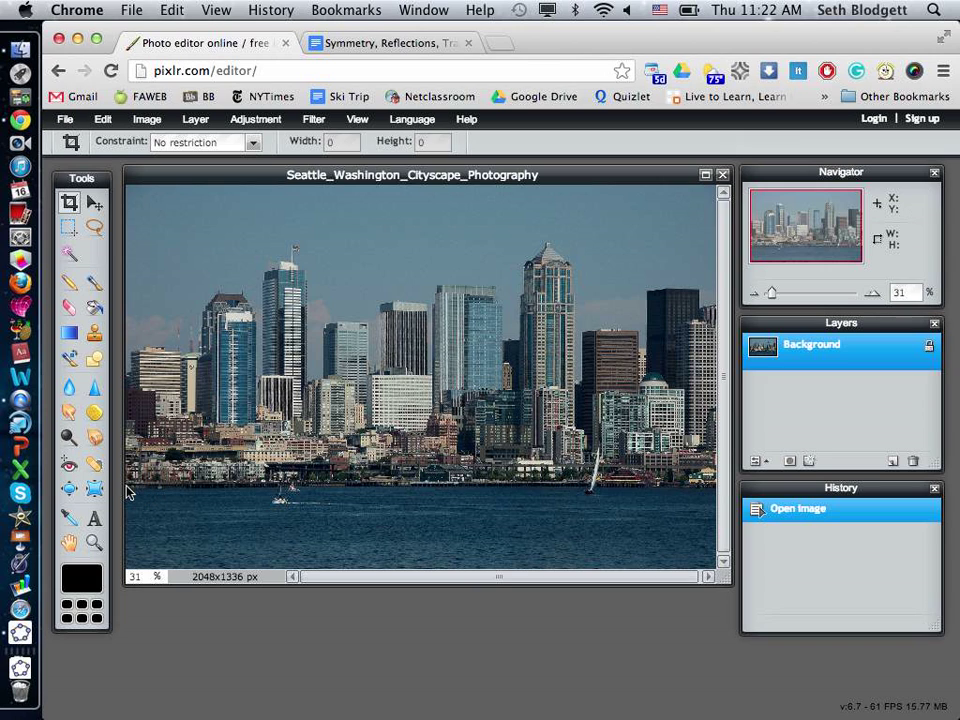
left_click_drag(128, 487, 716, 223)
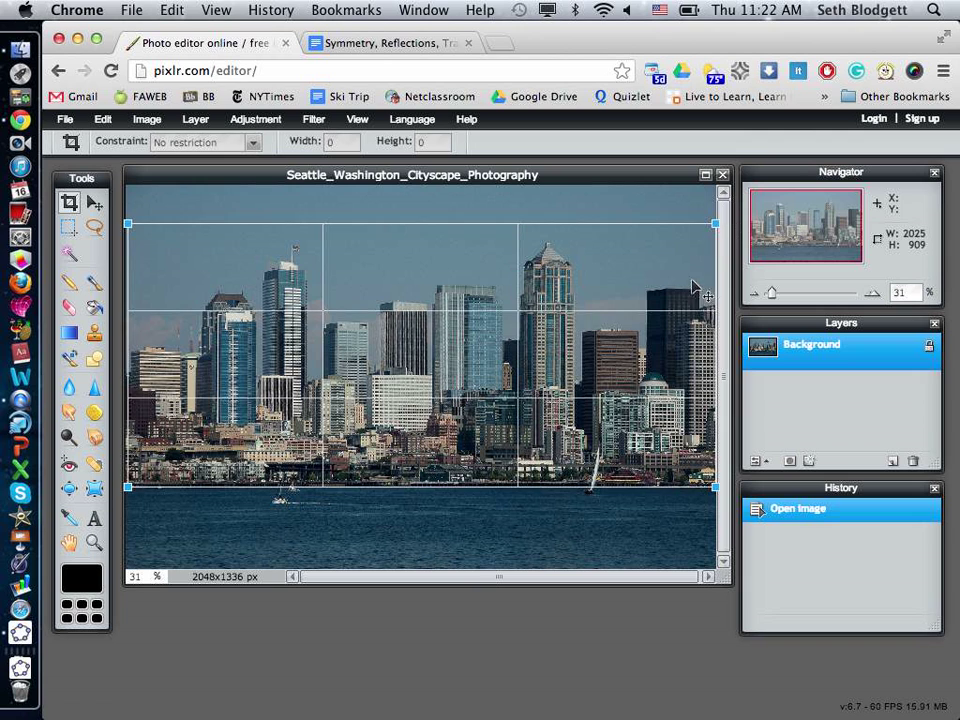
left_click(667, 540)
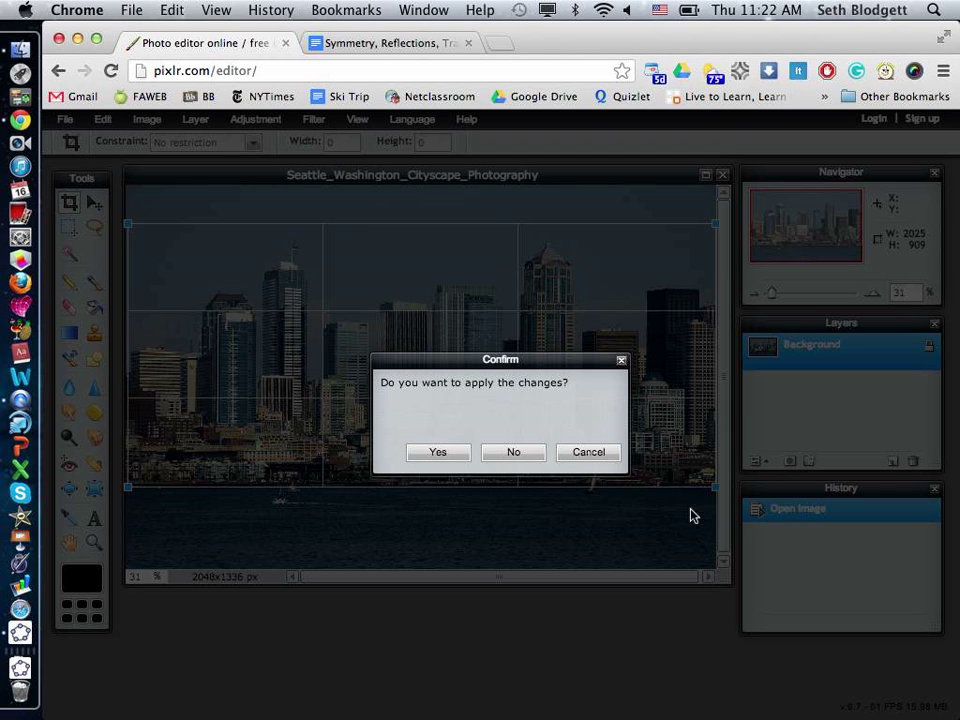
left_click(516, 451)
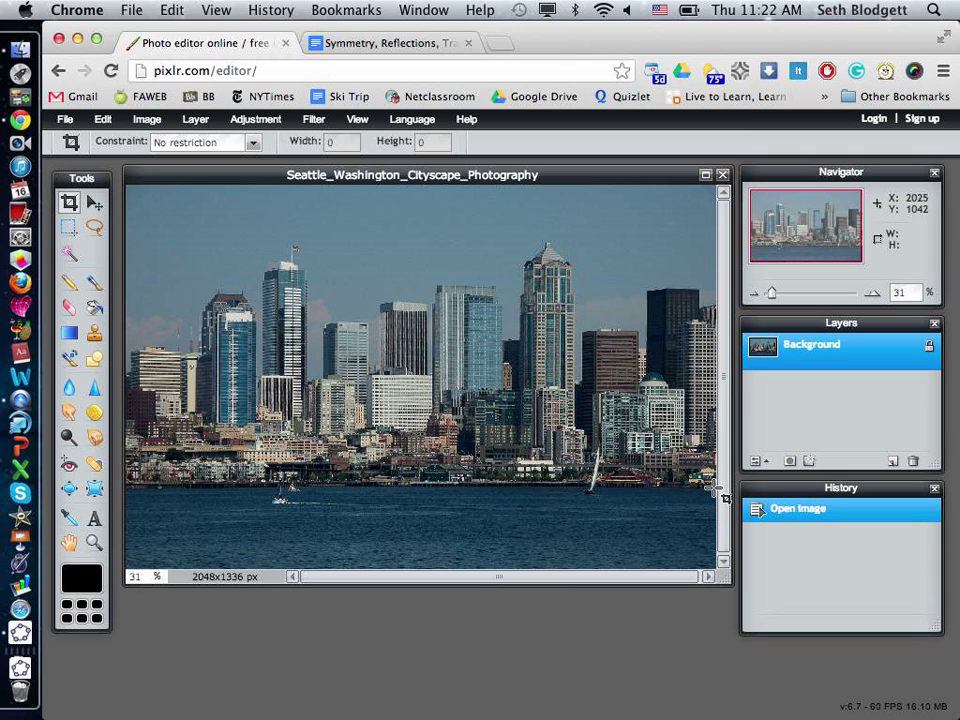
- Crop the Seattle photo to about 2025 × 1041 px, from the top edge down to the waterline, removing the water
left_click_drag(723, 496, 84, 103)
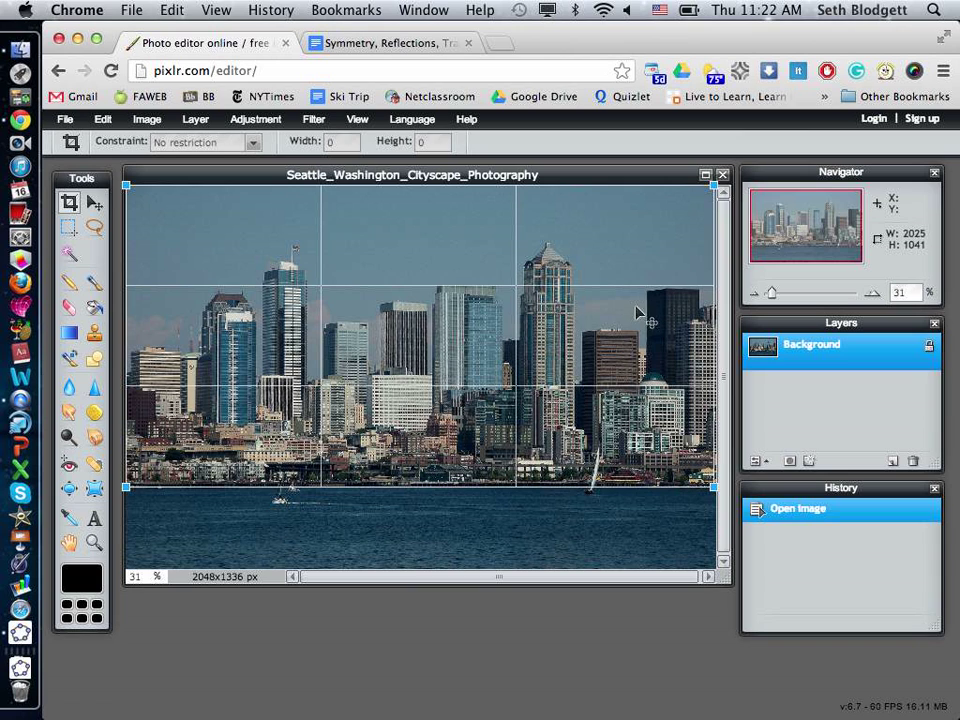
key("Return")
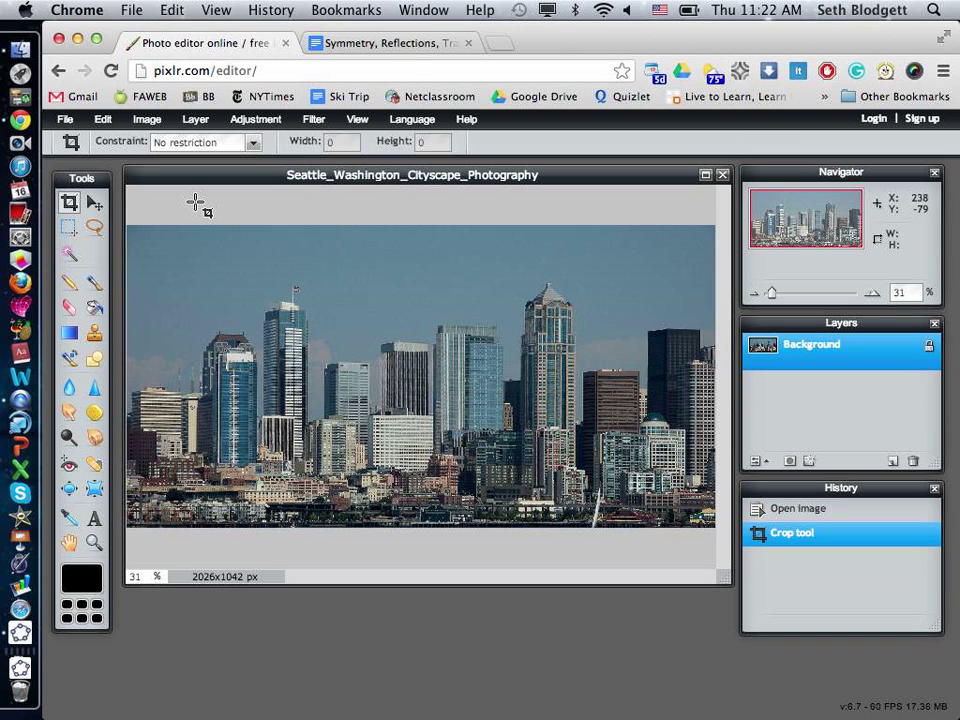
- Save the cropped picture to the computer's Desktop as a JPEG named Seattle1
left_click(66, 120)
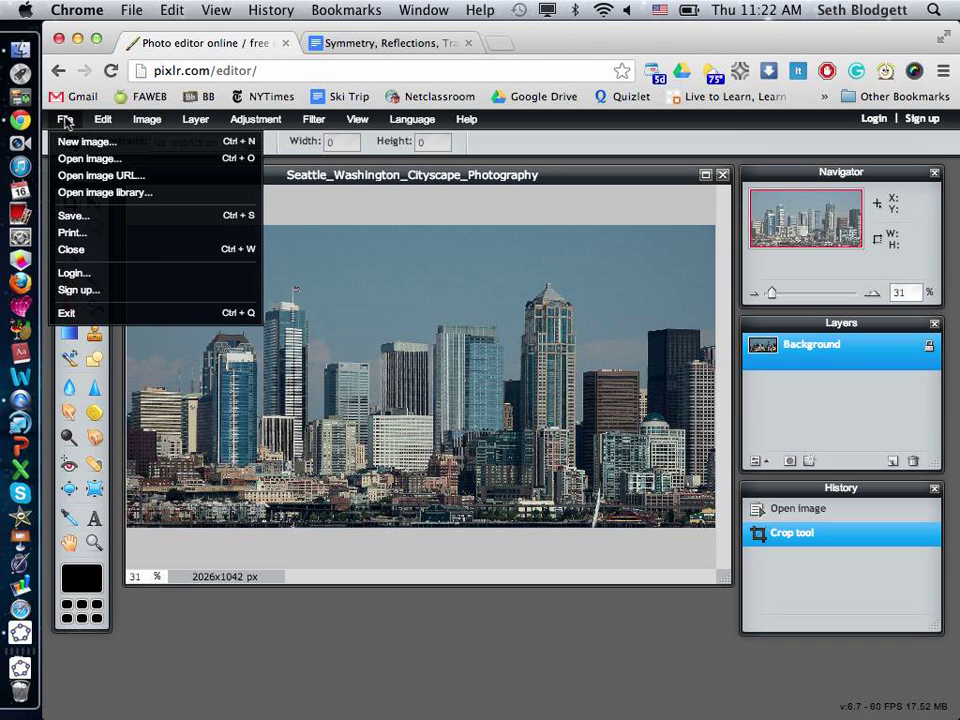
left_click(90, 222)
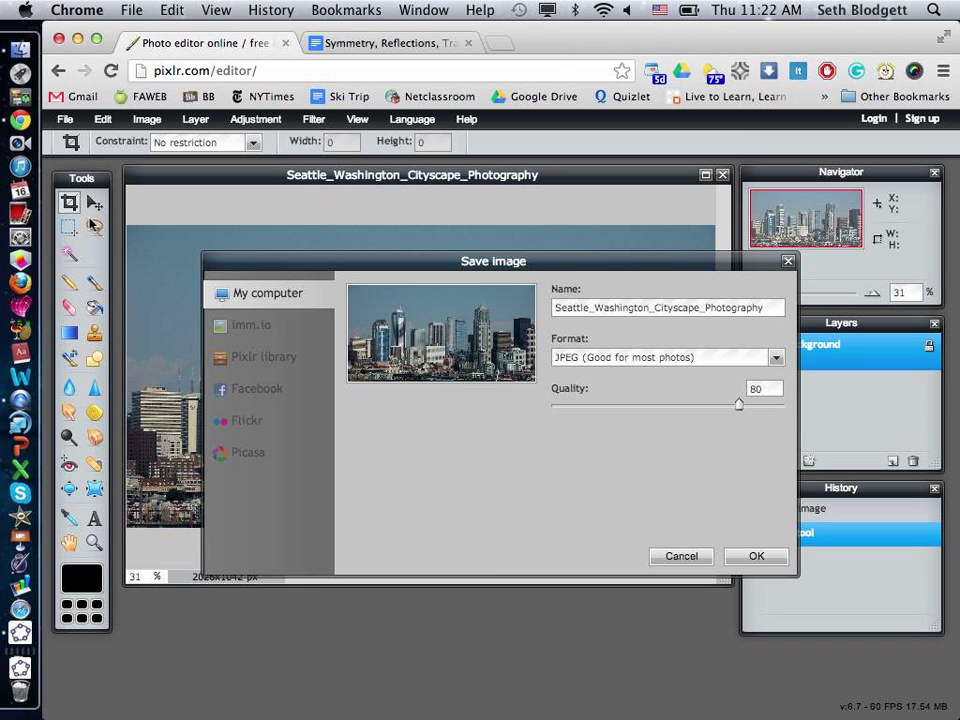
double_click(612, 311)
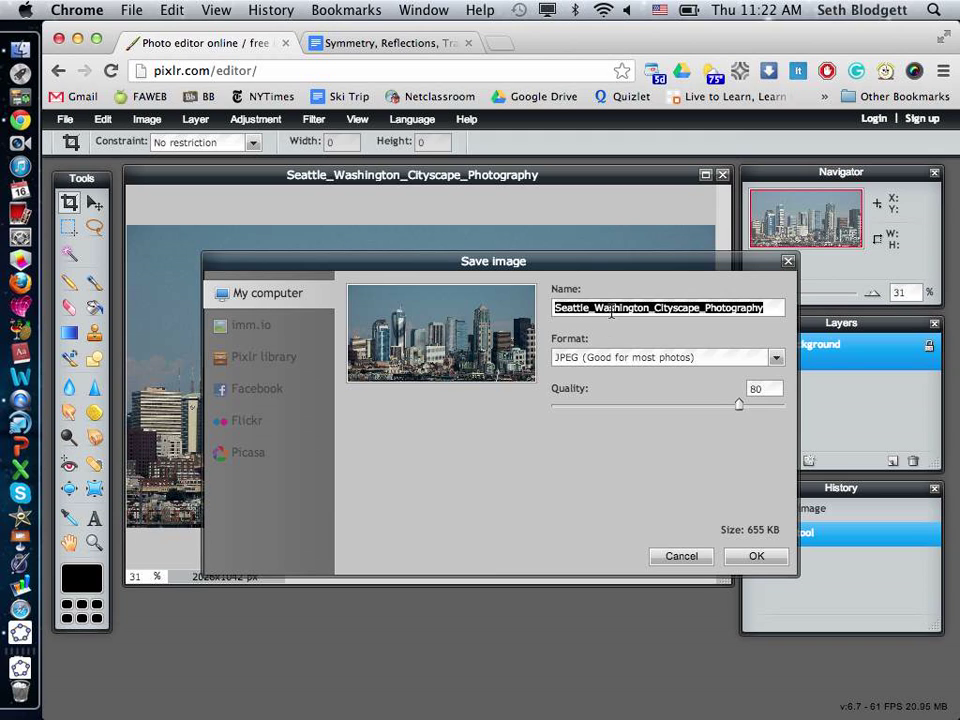
type("Se")
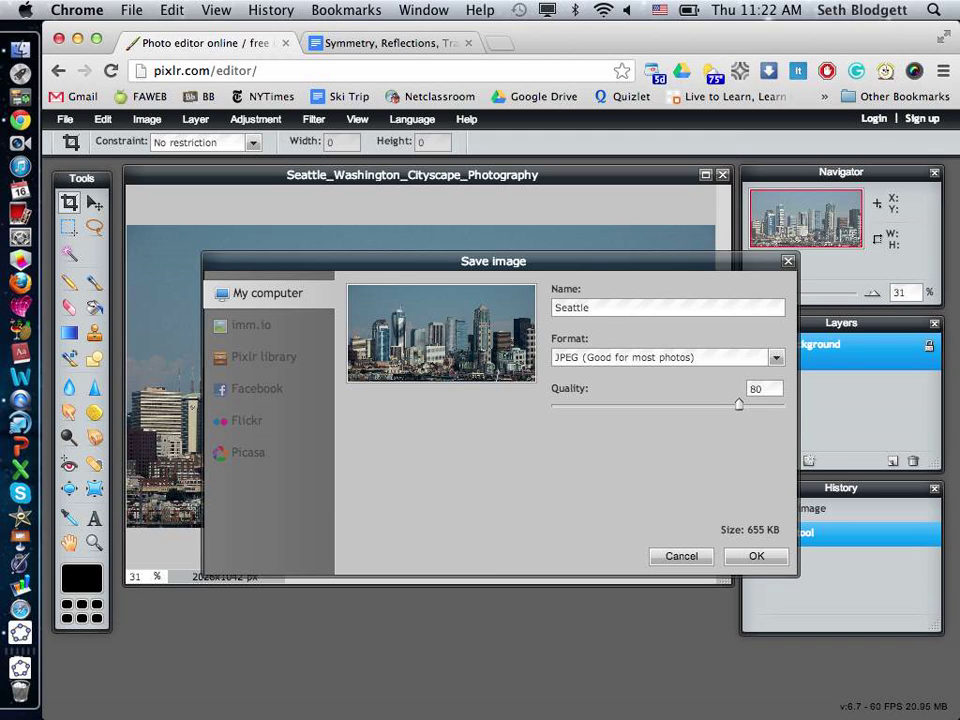
type("attle1")
left_click(752, 558)
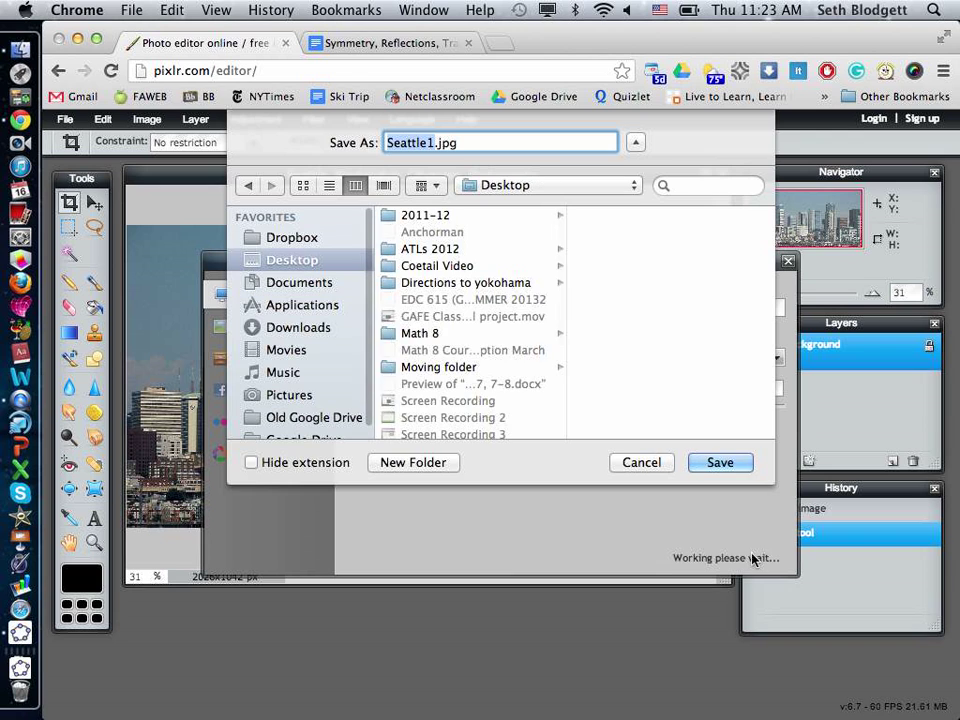
left_click(727, 466)
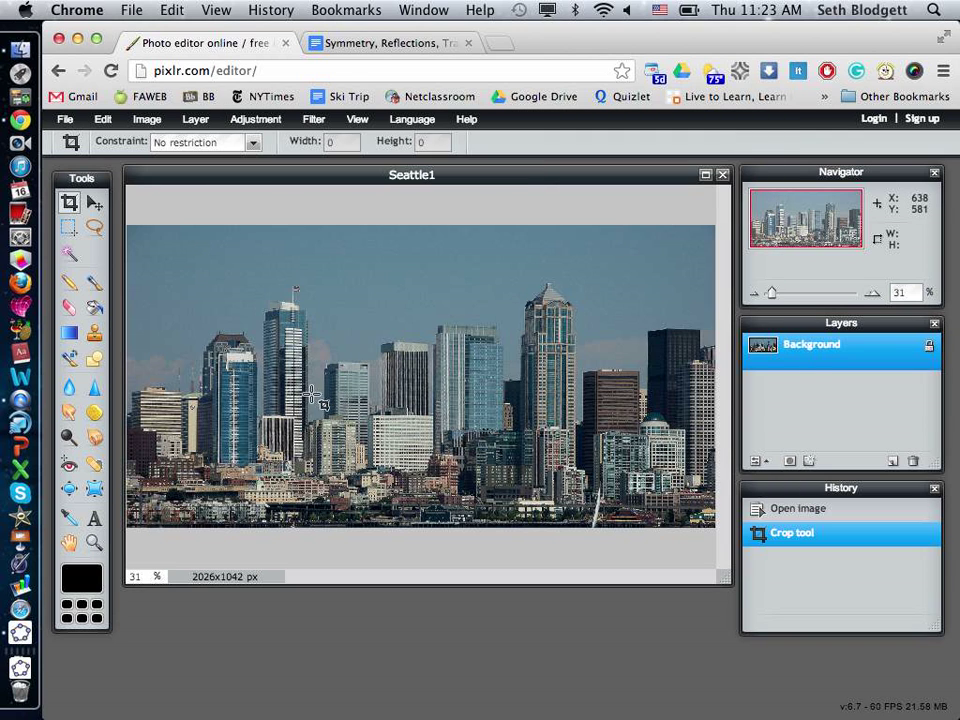
- Switch to GeoGebra and insert the Seattle.jpg image file from the Desktop into the graphics view
left_click(20, 632)
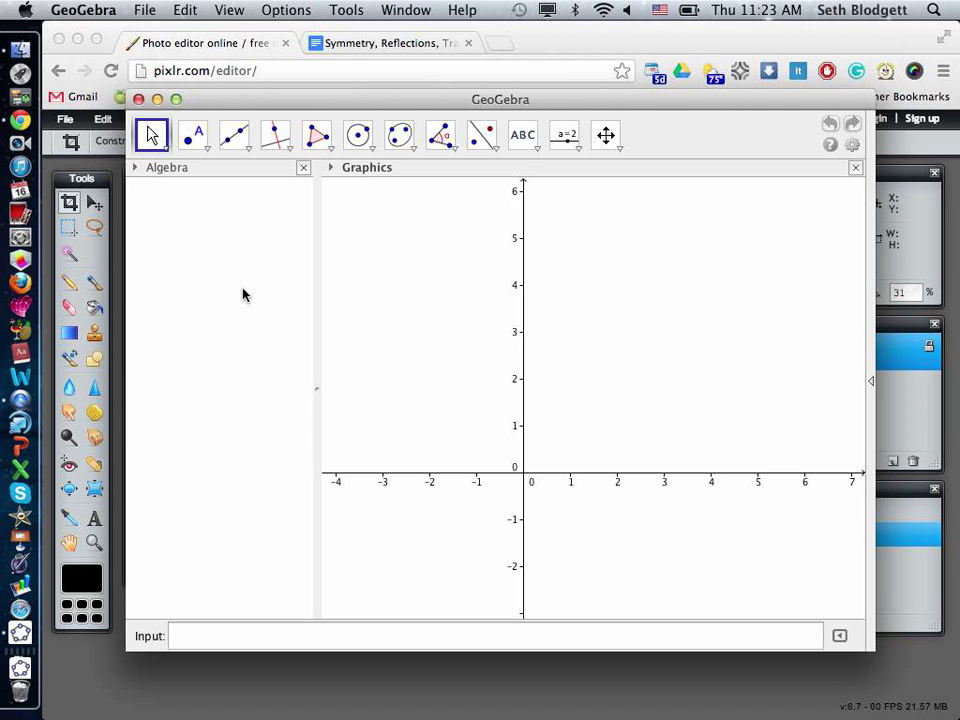
left_click(184, 10)
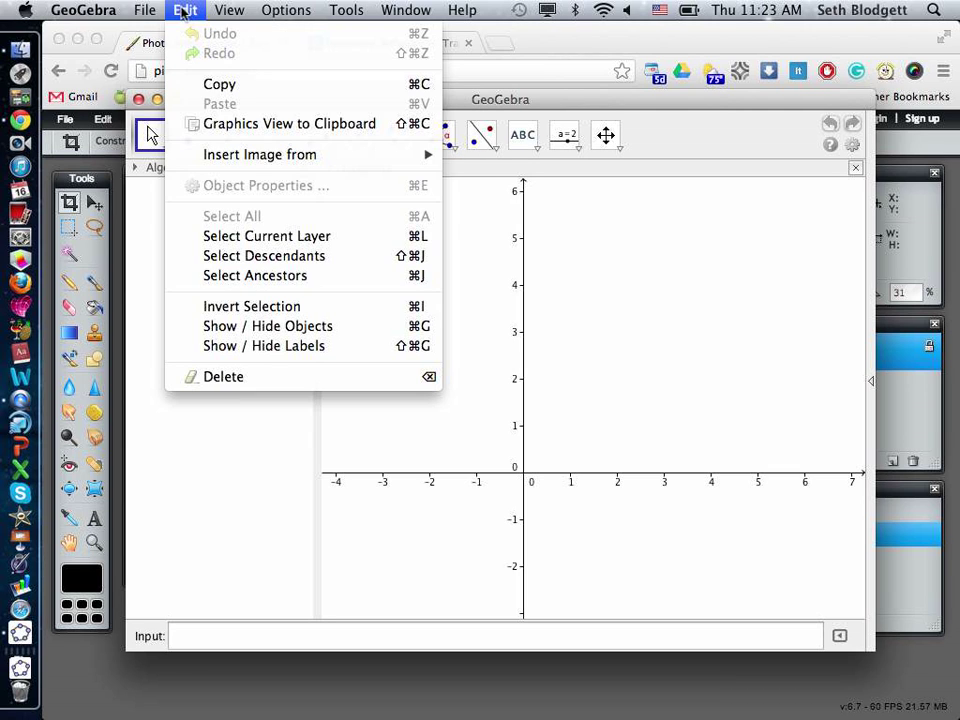
mouse_move(268, 156)
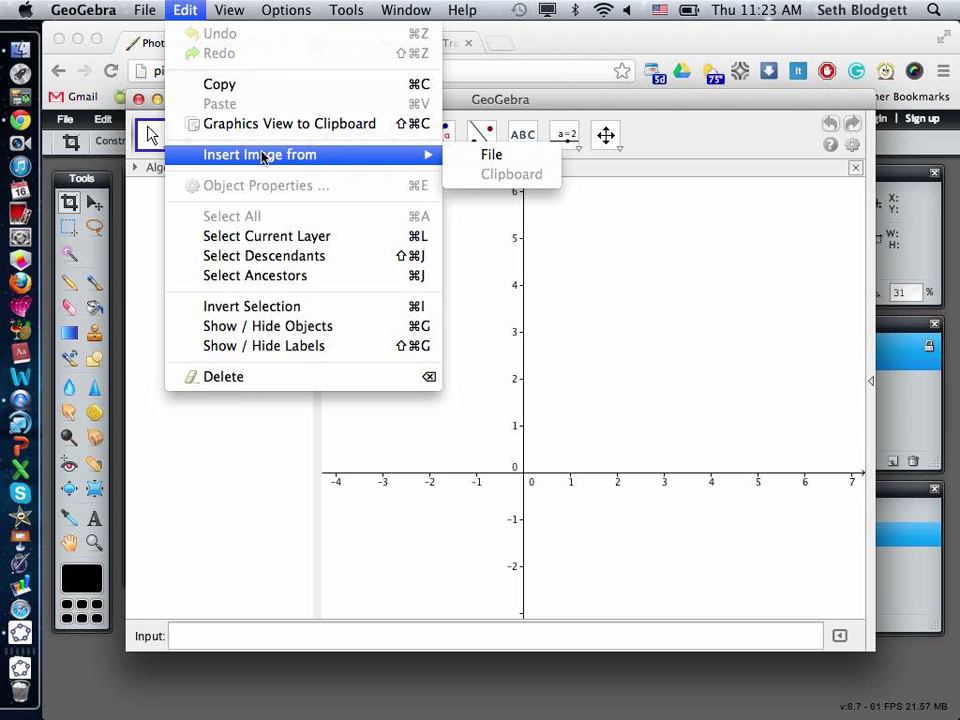
left_click(490, 155)
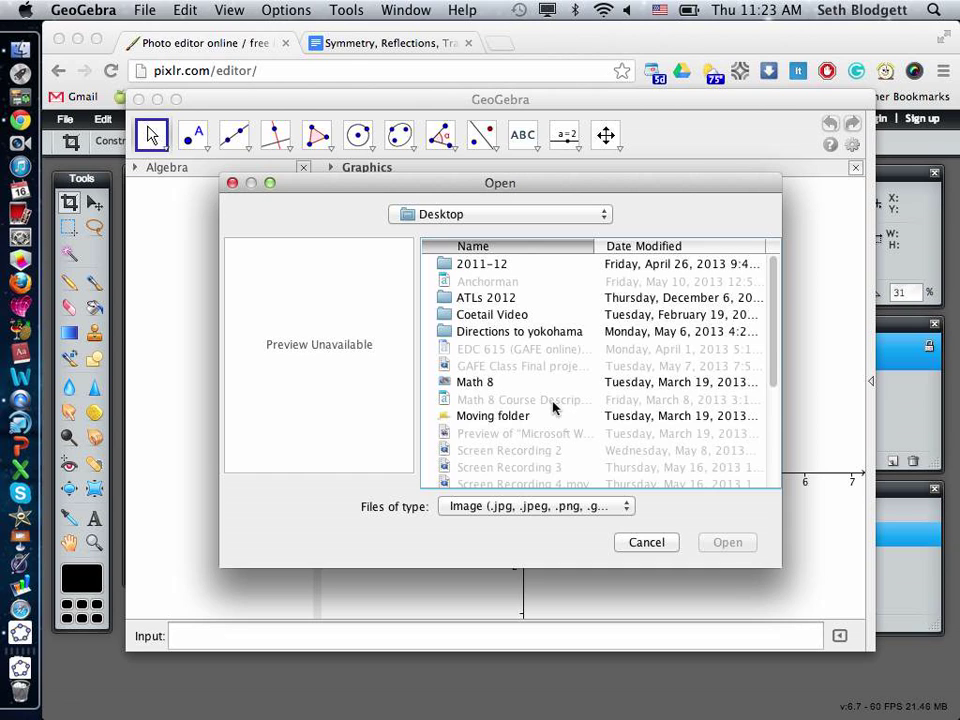
scroll(553, 405, "down", 5)
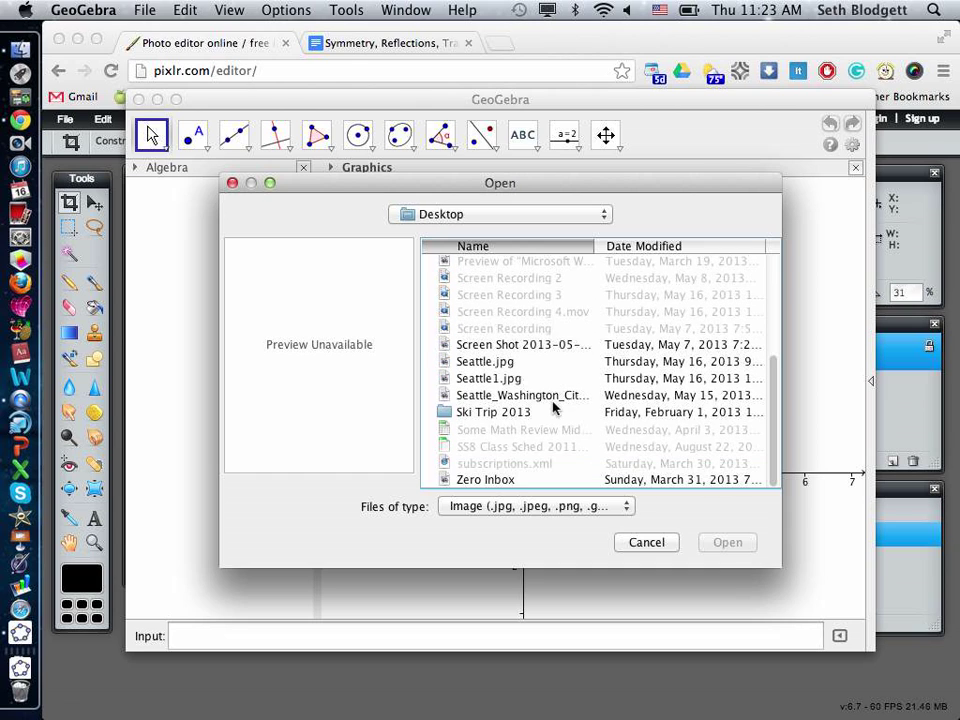
left_click(501, 366)
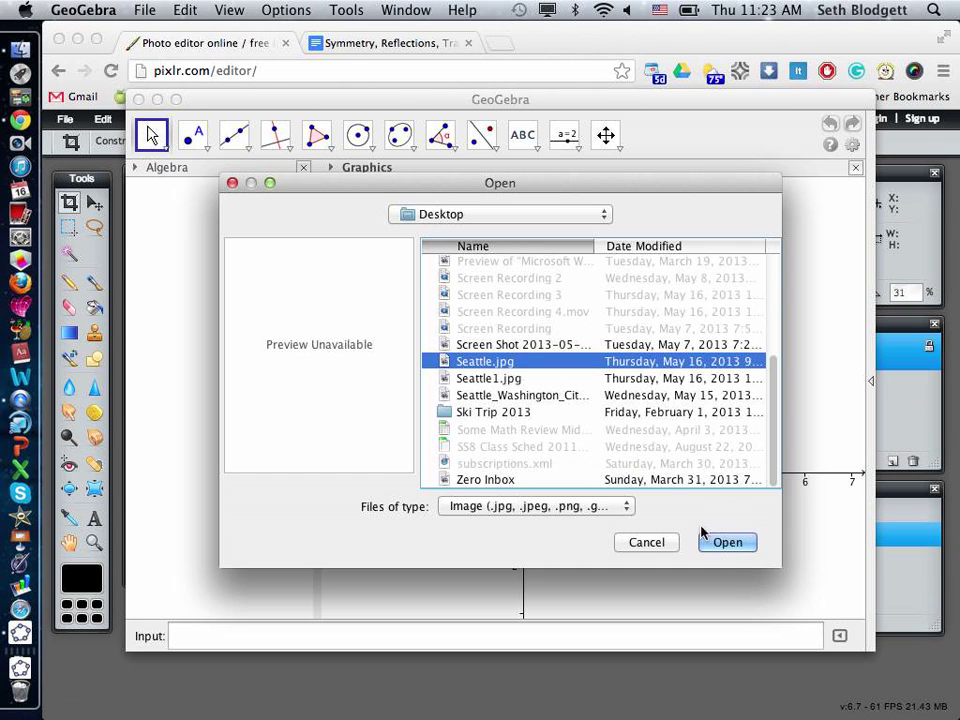
left_click(729, 545)
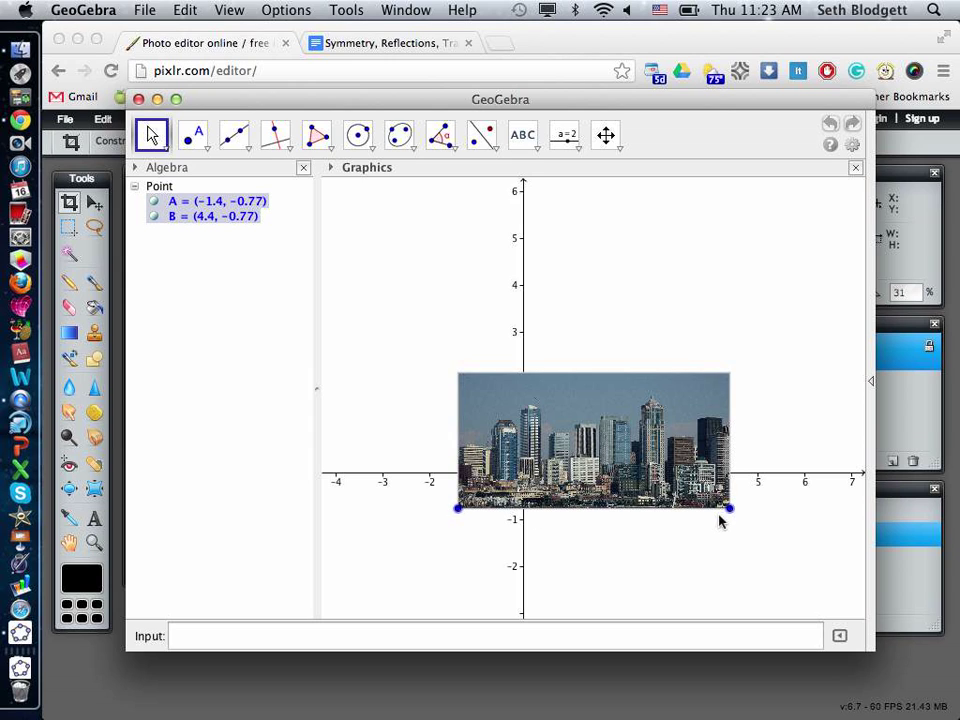
left_click(308, 347)
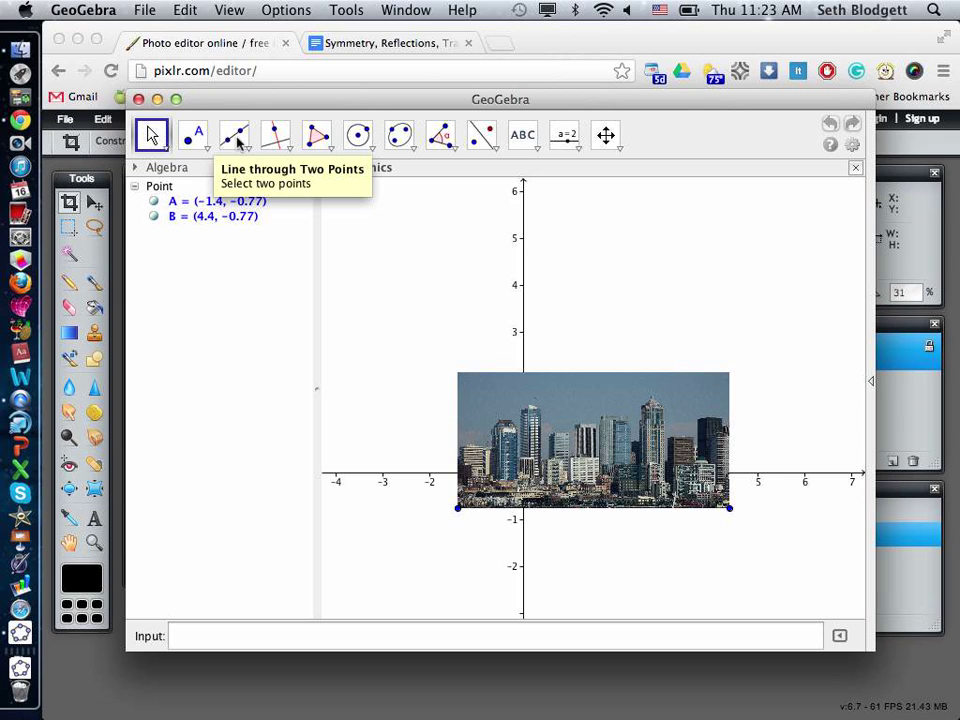
- Draw a line through points A and B at the two lower corners of the skyline image
left_click(236, 140)
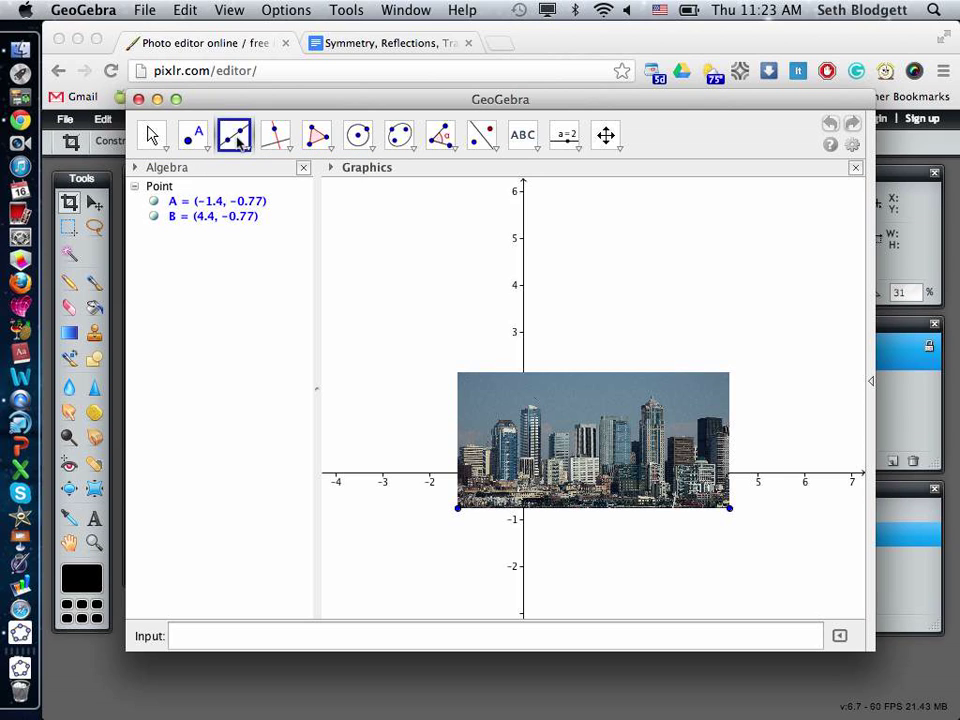
left_click(459, 508)
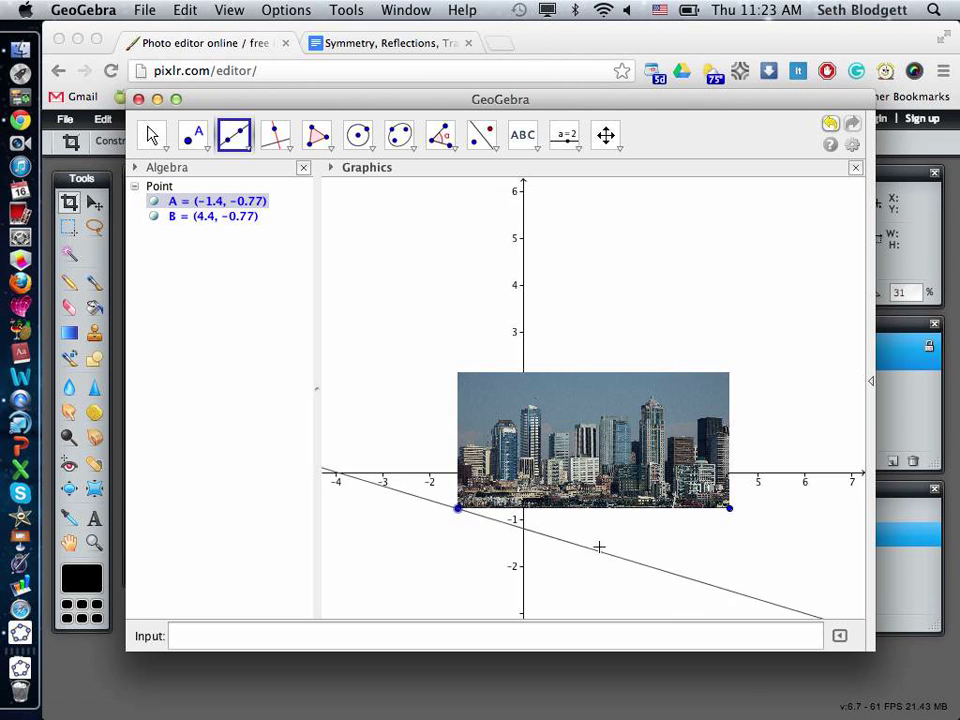
left_click(728, 509)
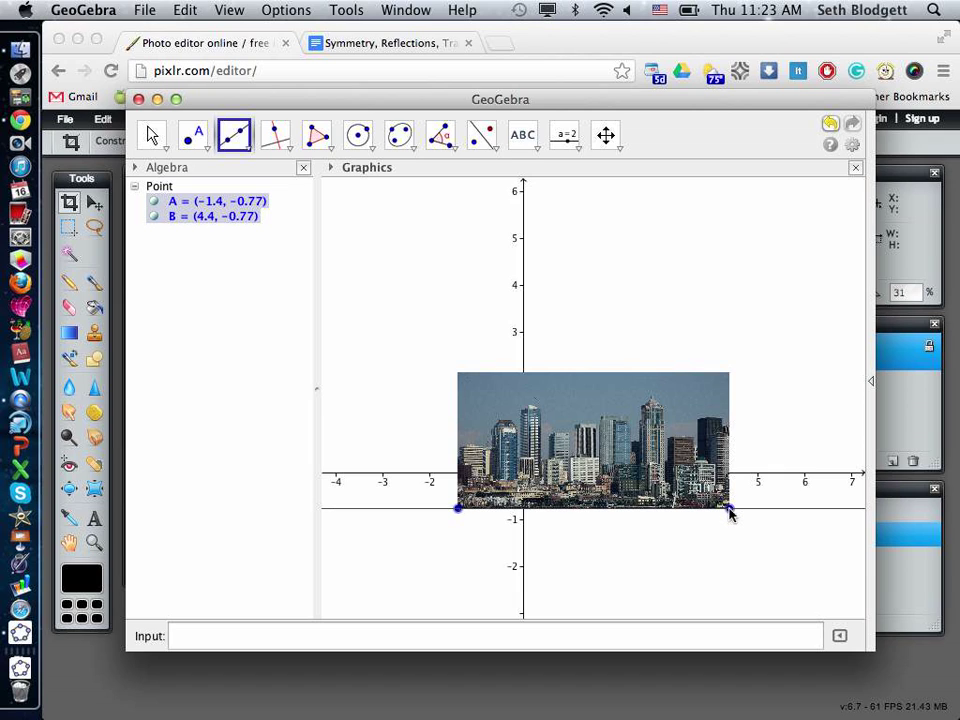
left_click(729, 509)
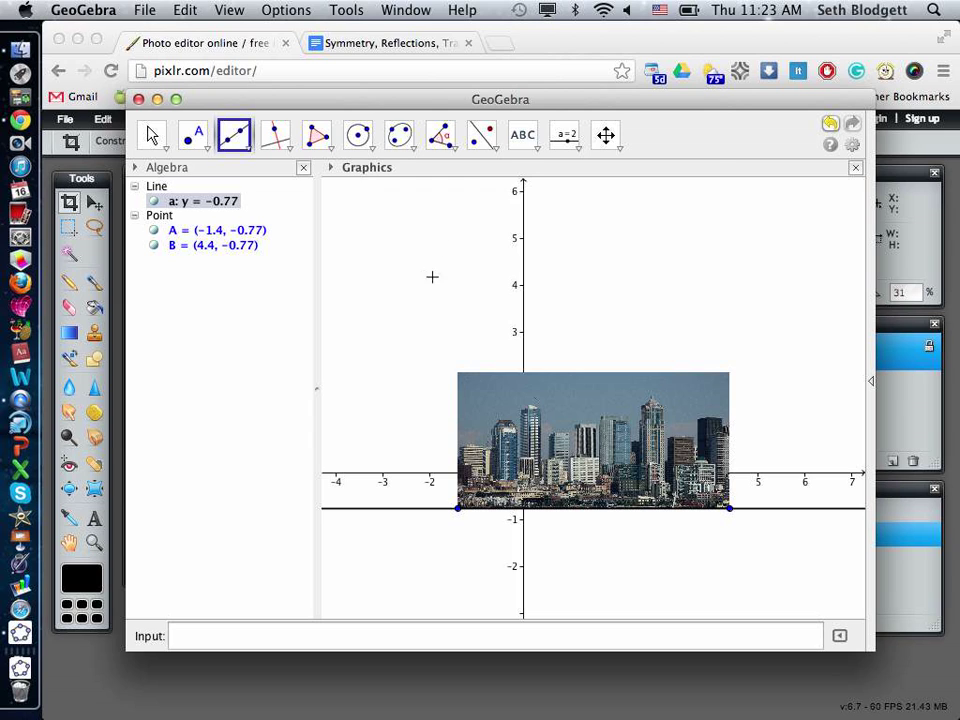
- Reflect the skyline image with its corner points about the line through A and B, and clear the selection
left_click(484, 135)
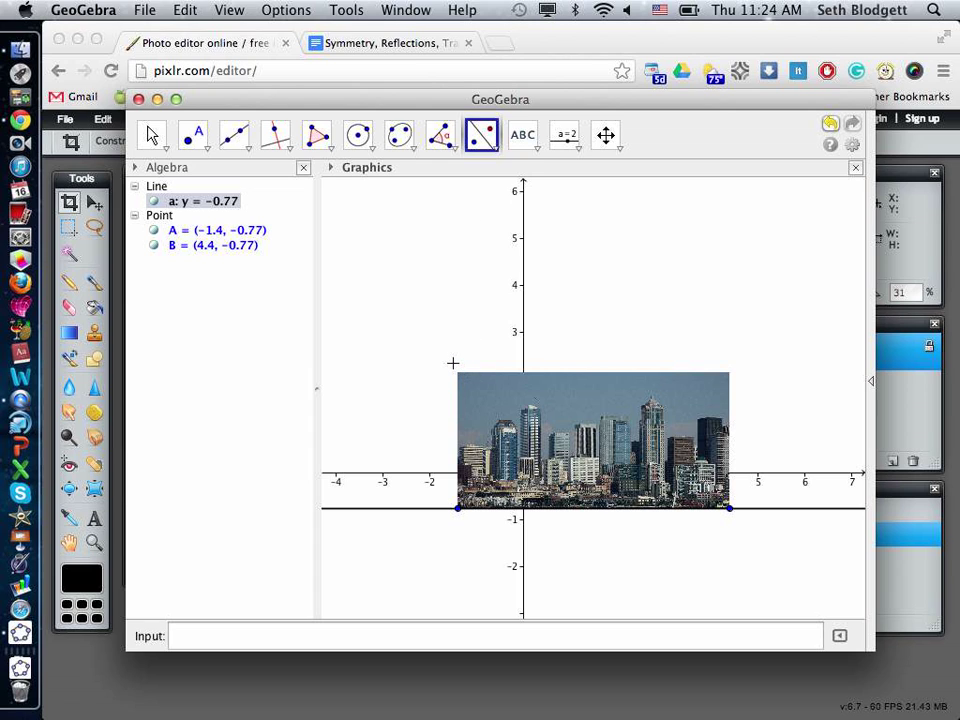
left_click_drag(451, 364, 745, 527)
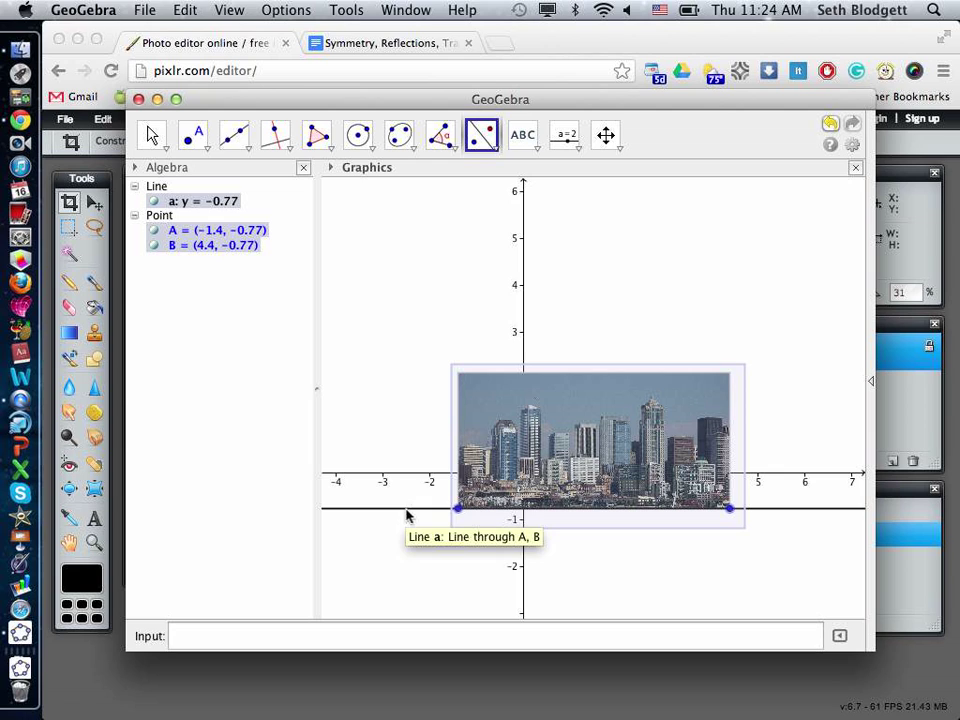
left_click(407, 512)
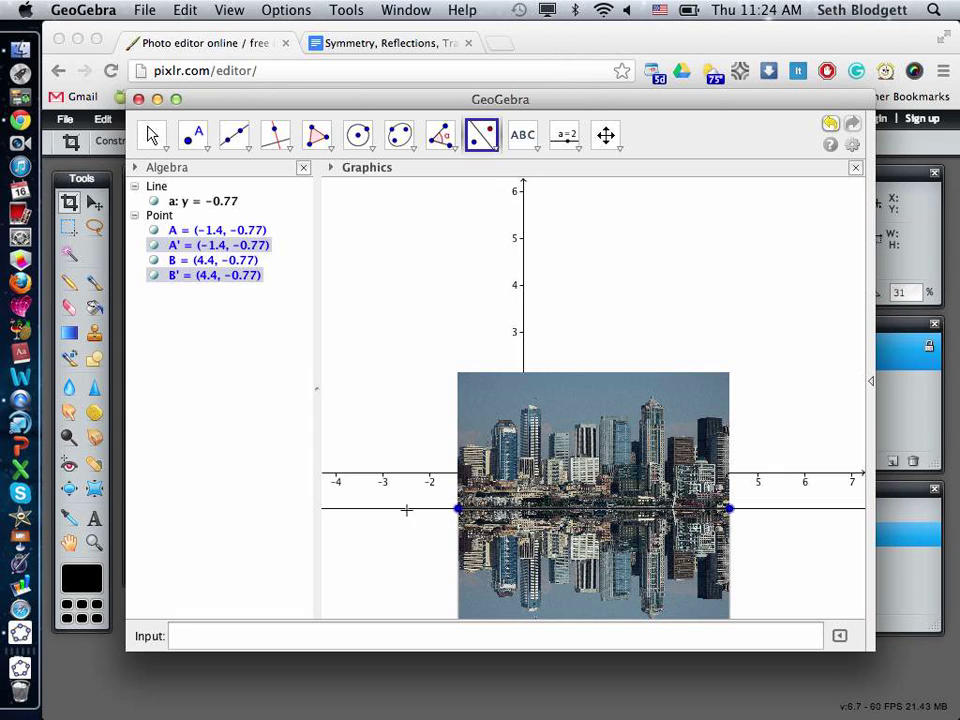
left_click(411, 429)
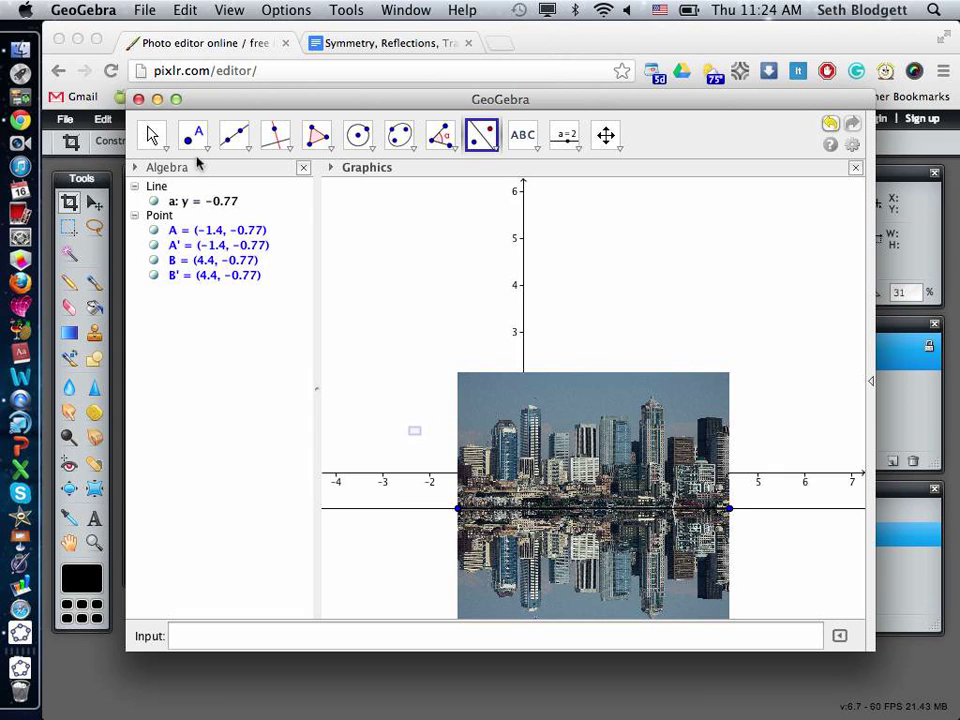
- Move the mirrored skyline up until its line lies at about y = 1.08, and capture a screenshot of the whole picture
left_click(152, 135)
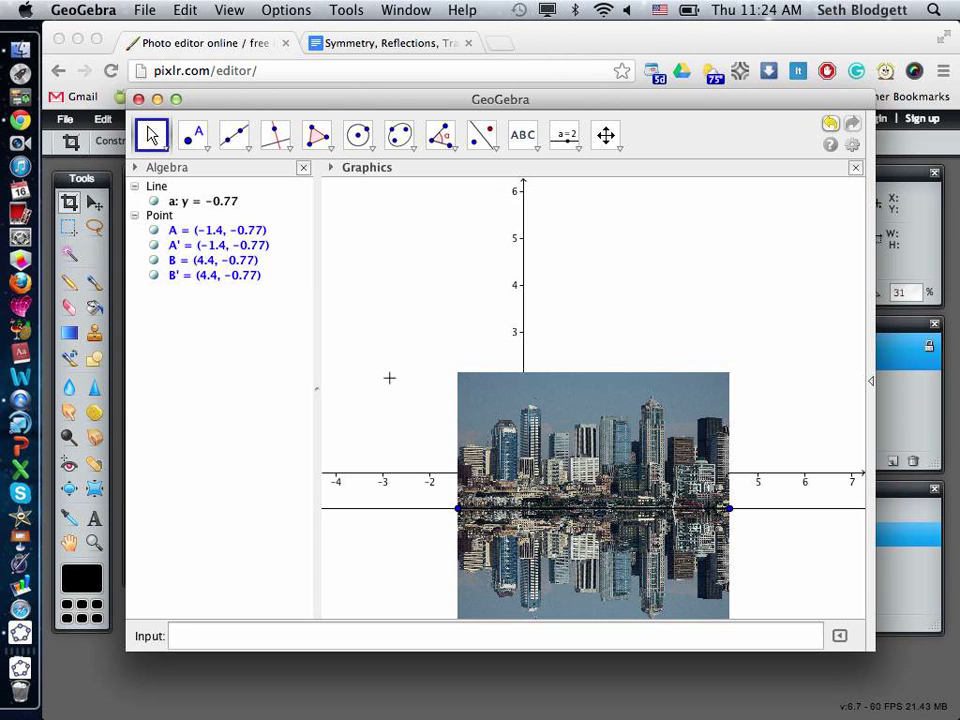
left_click_drag(389, 377, 420, 363)
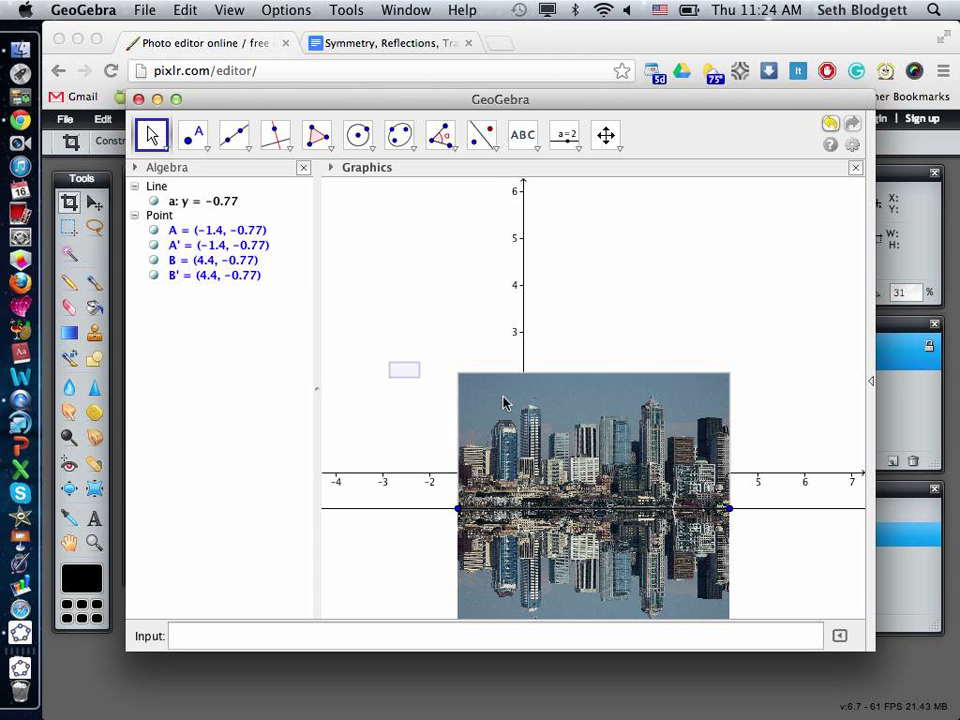
left_click_drag(508, 405, 502, 327)
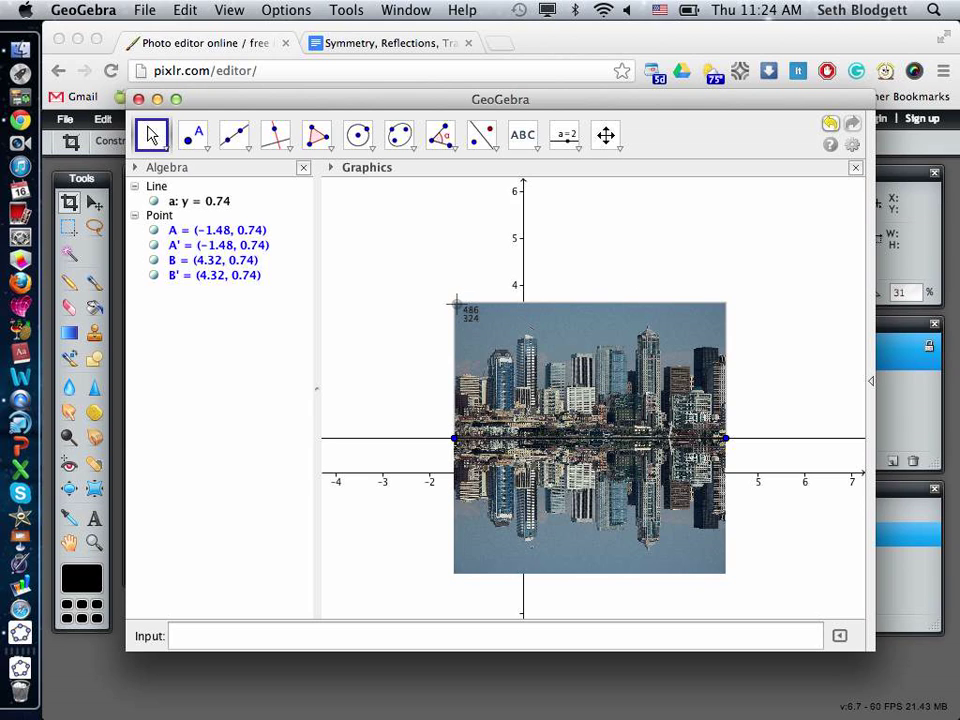
left_click_drag(455, 304, 716, 562)
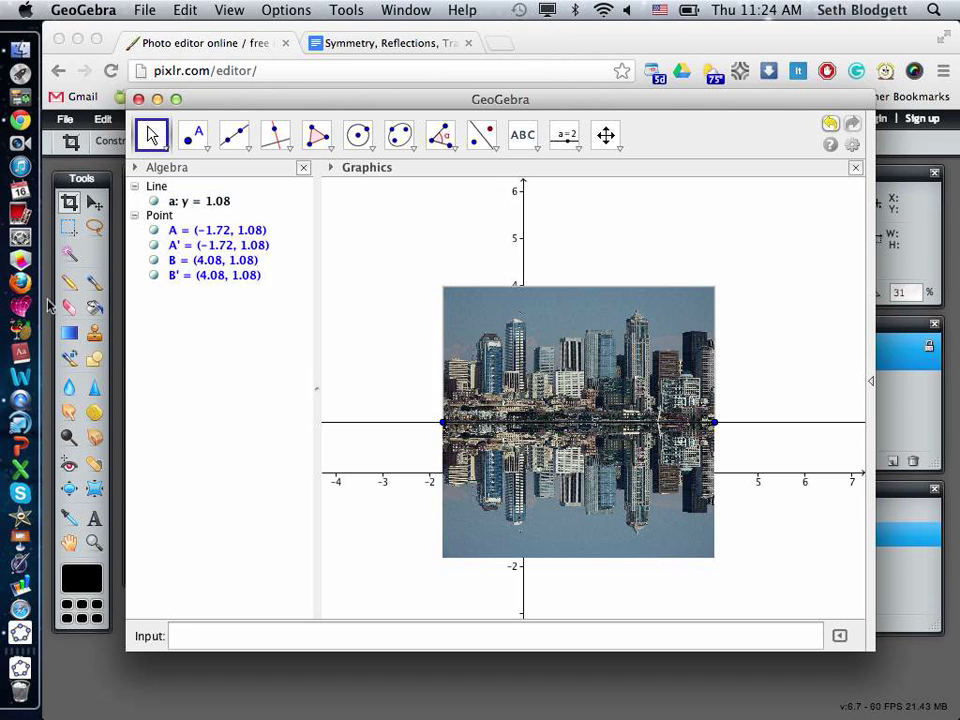
left_click(20, 398)
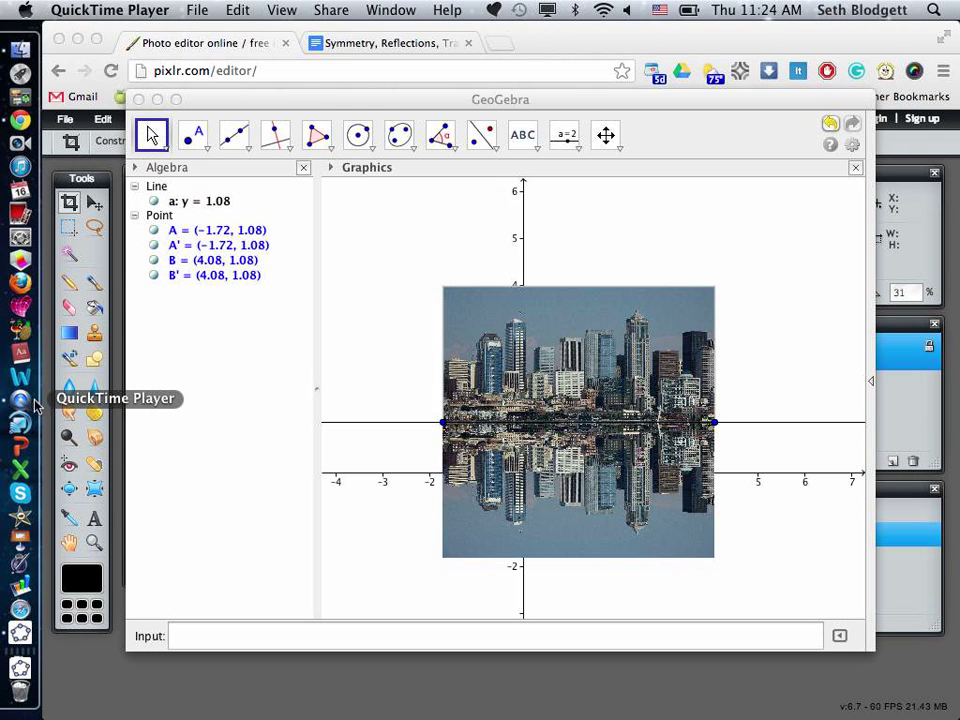